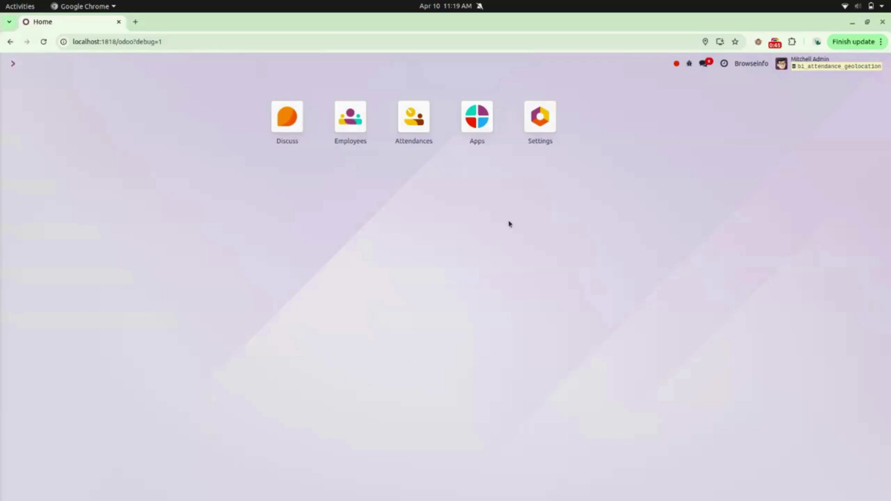
Check in from the red systray attendance icon with the message 'Hello I just checked in'
click(676, 63)
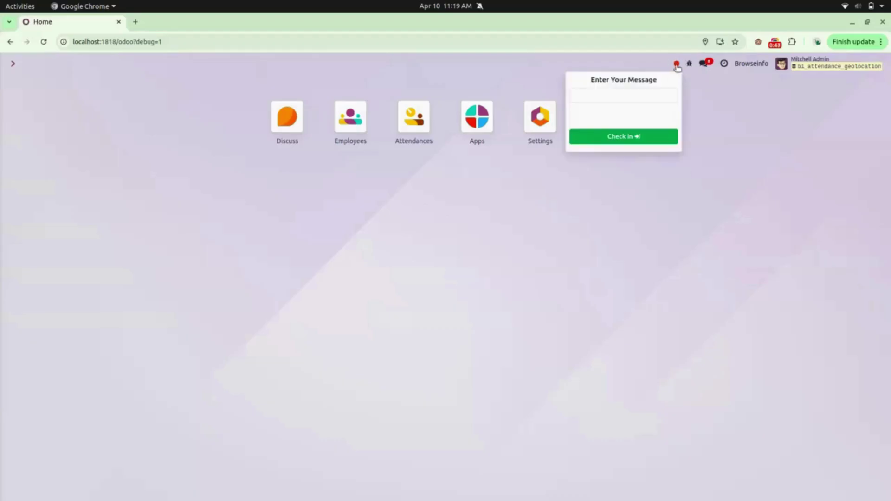
click(630, 94)
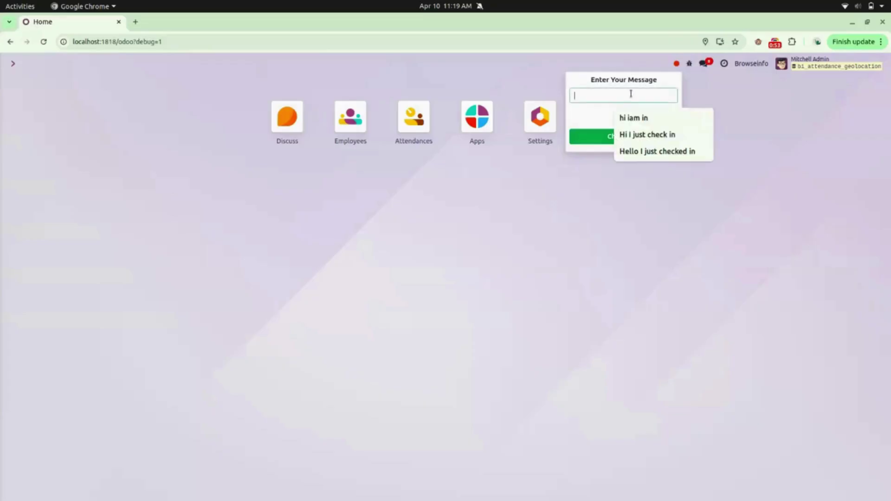
text(Hello I just checked in)
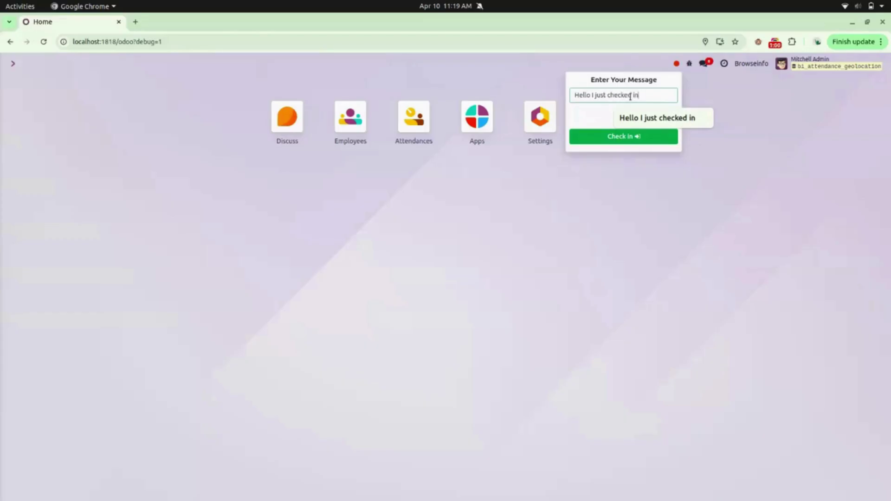
key(Return)
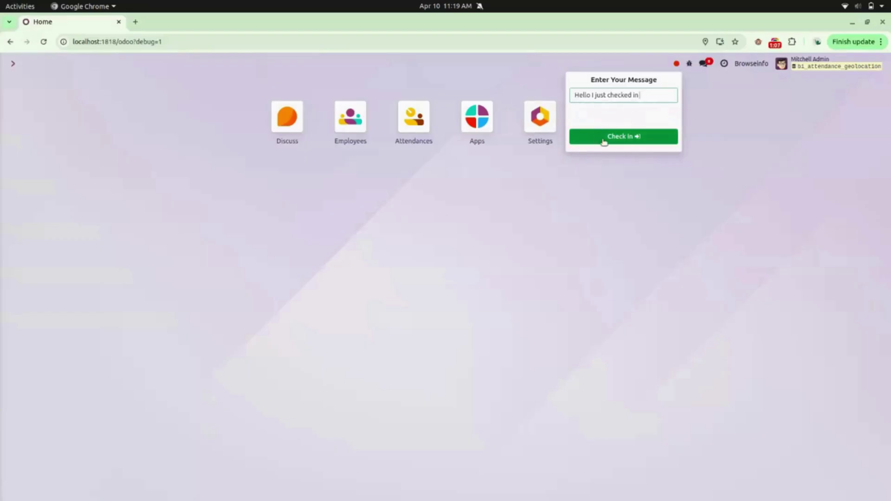
click(638, 143)
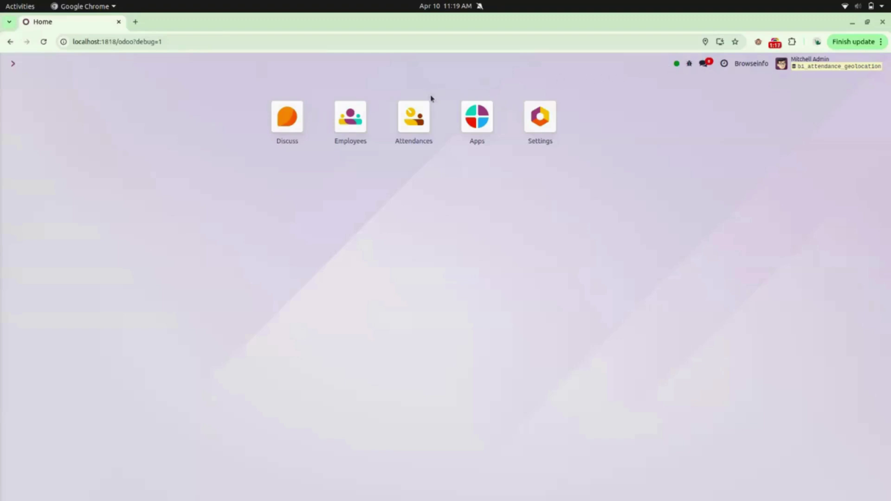
click(420, 110)
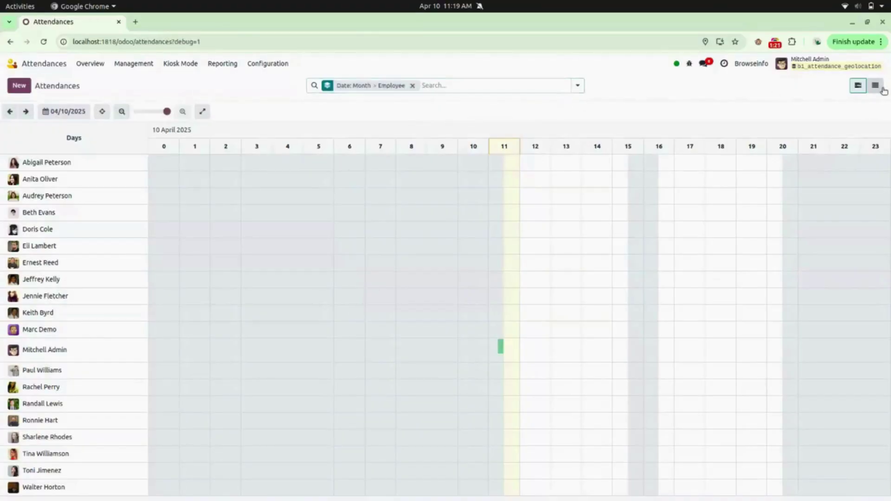
click(882, 89)
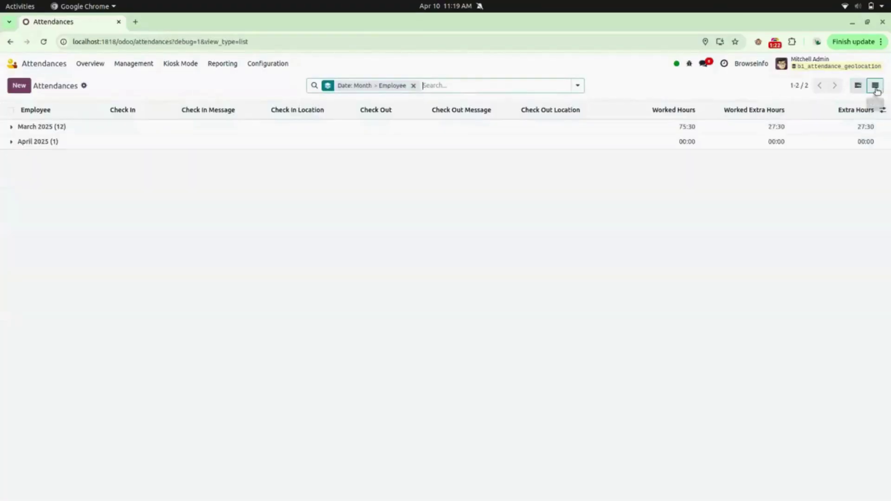
click(413, 86)
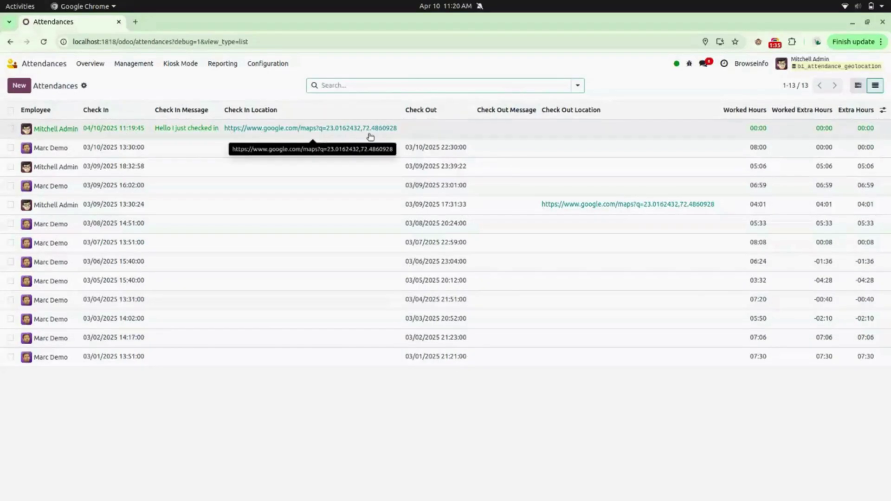
click(408, 134)
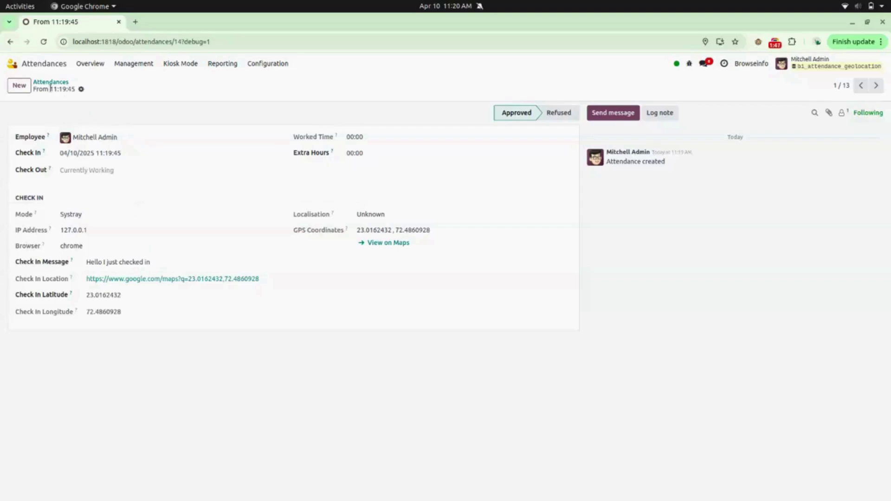
click(50, 64)
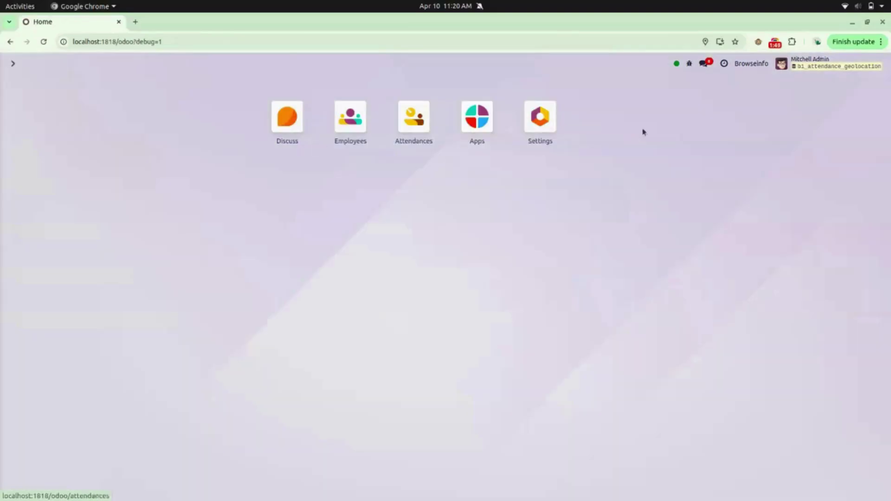
Check out from the green systray attendance dot with the message 'Hello I'm checking out'
click(677, 65)
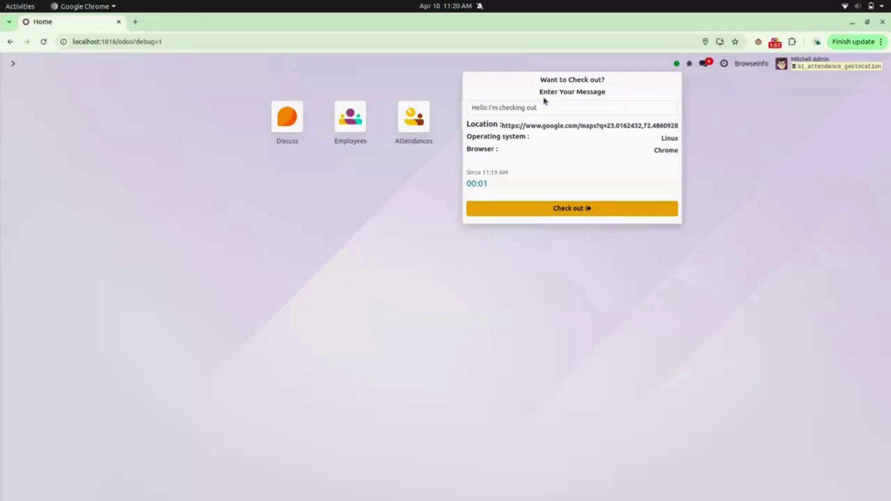
click(582, 107)
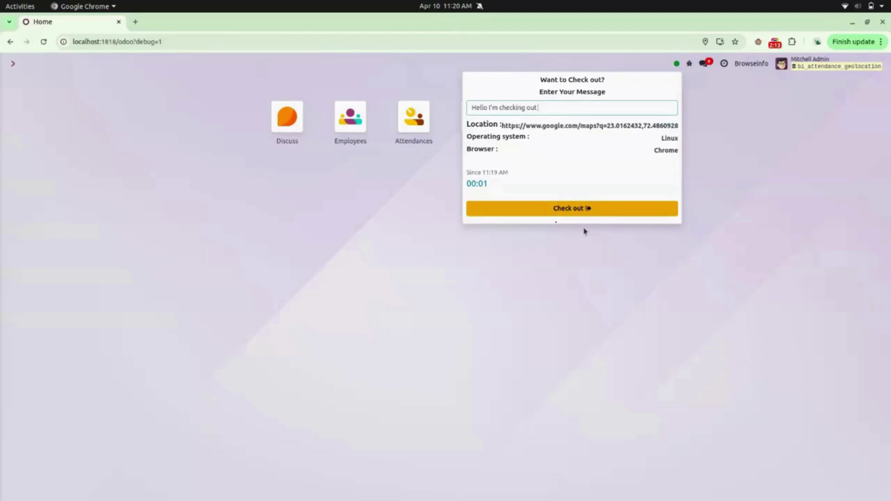
click(565, 209)
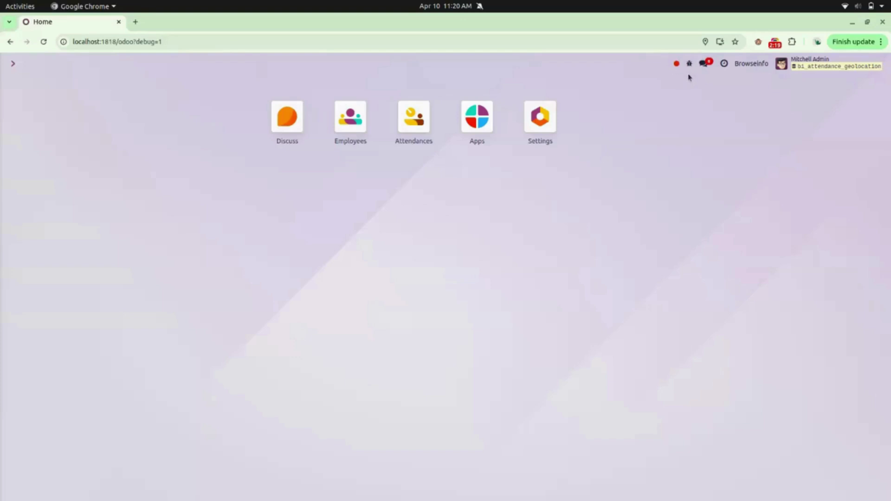
click(411, 127)
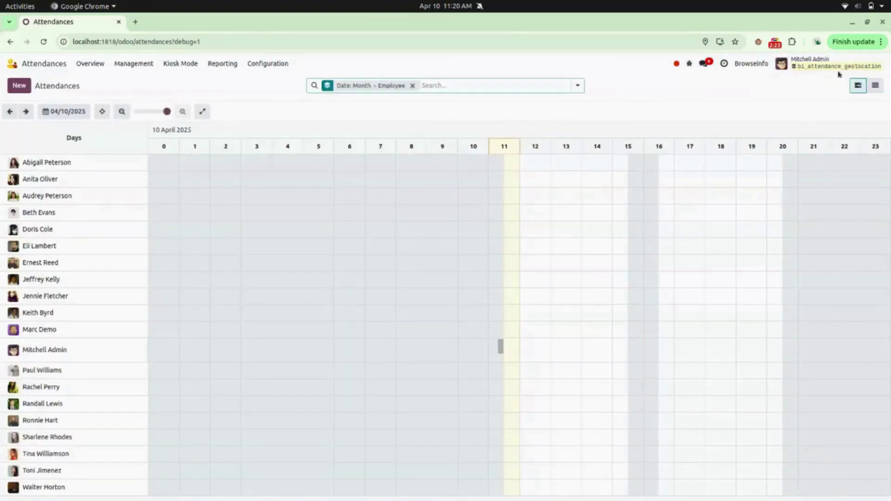
click(878, 86)
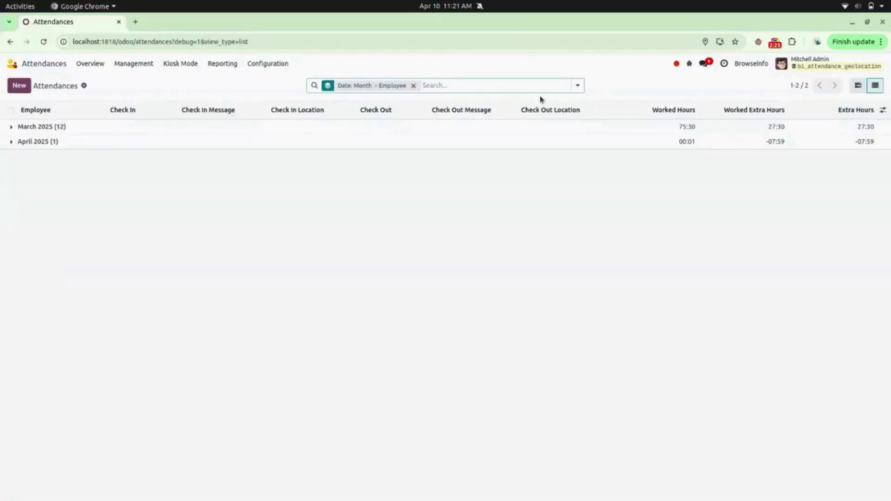
click(413, 86)
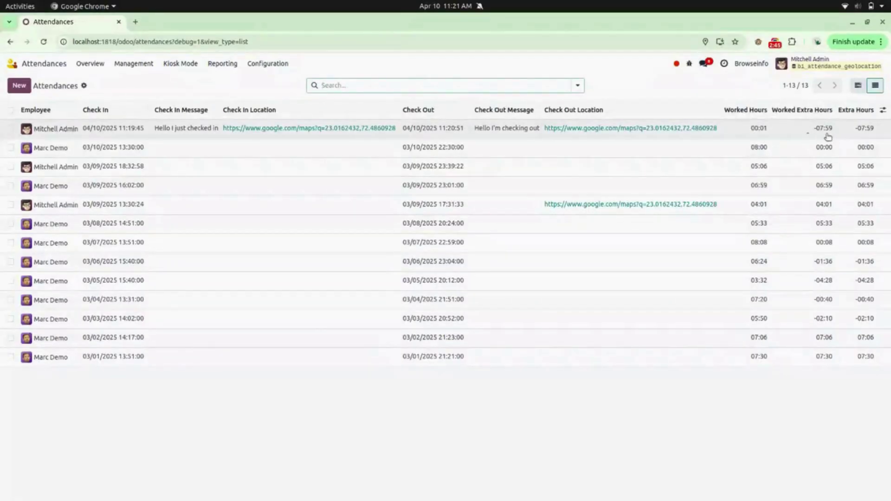
click(744, 132)
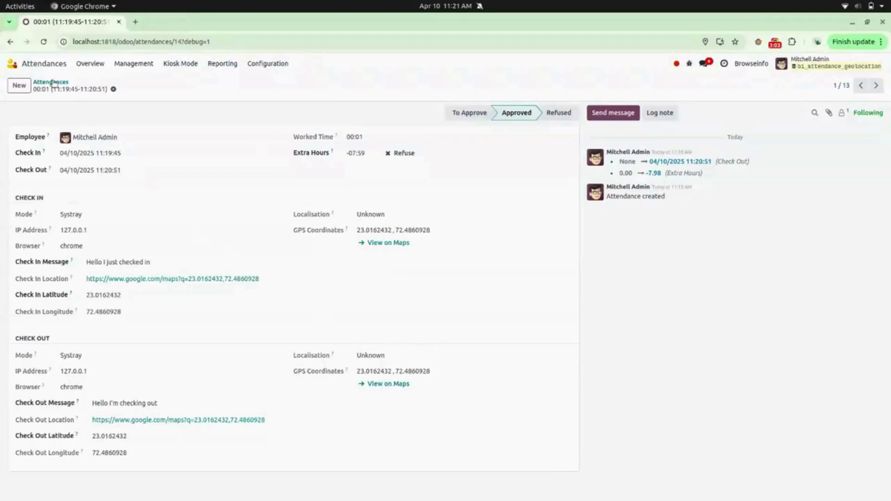
click(45, 67)
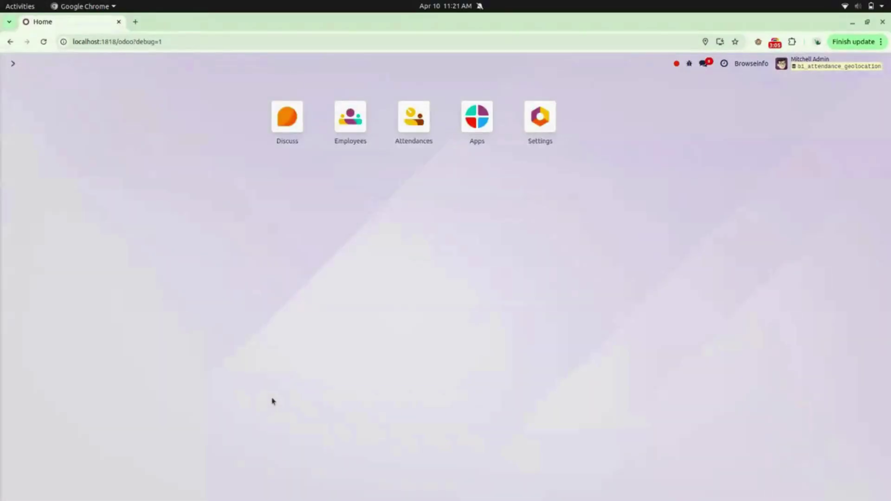